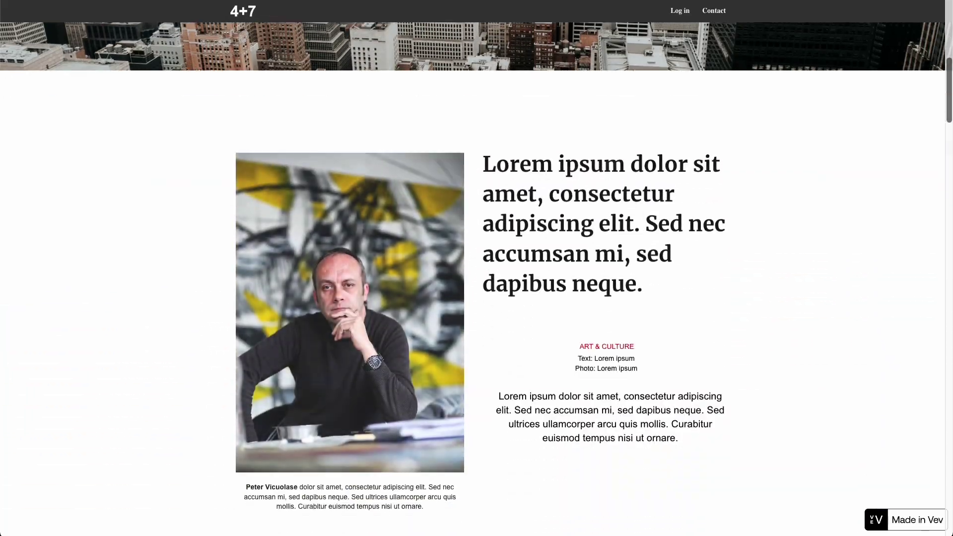
Scroll through the 4+7 demo, the Vev parallax article and the WWF-Canada owl page
scroll(477, 278, up, 7)
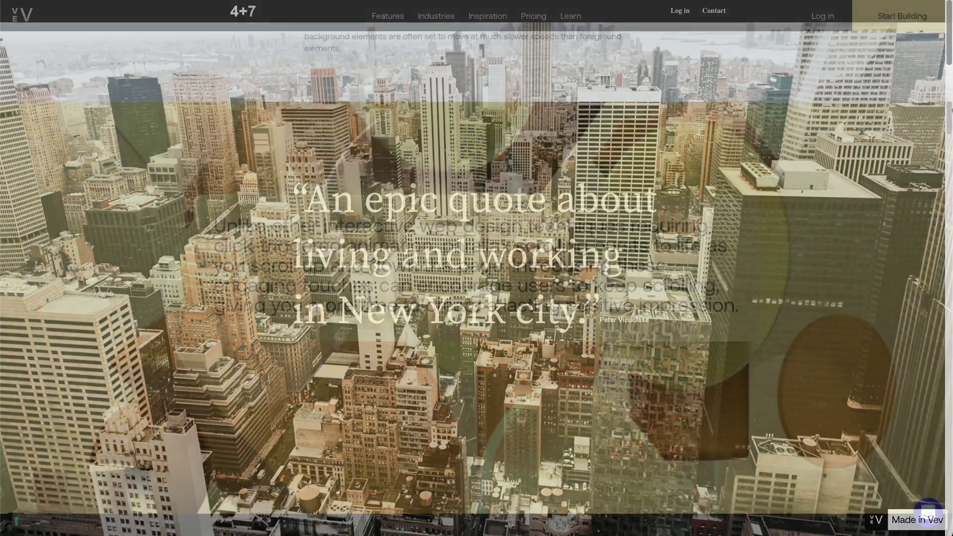
scroll(950, 144, down, 6)
scroll(949, 145, up, 7)
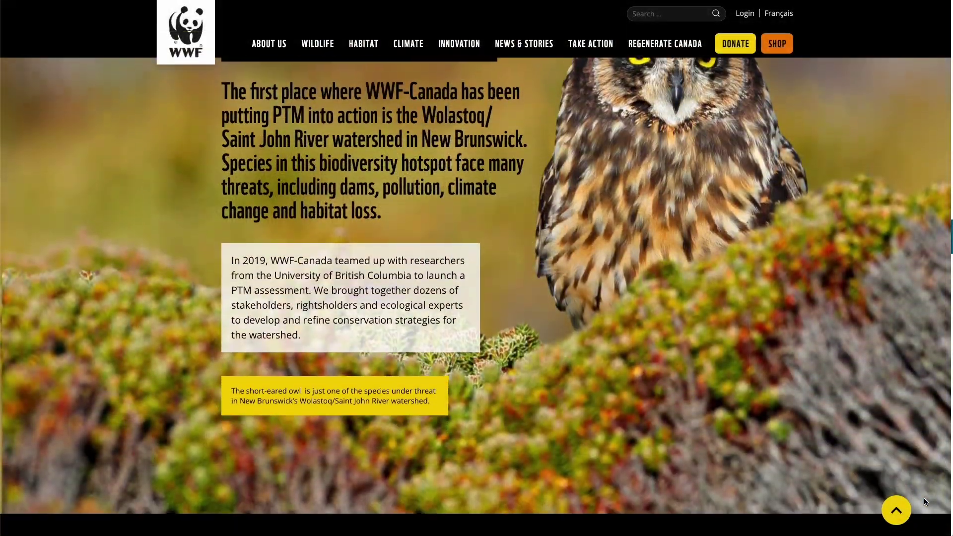
scroll(925, 502, down, 8)
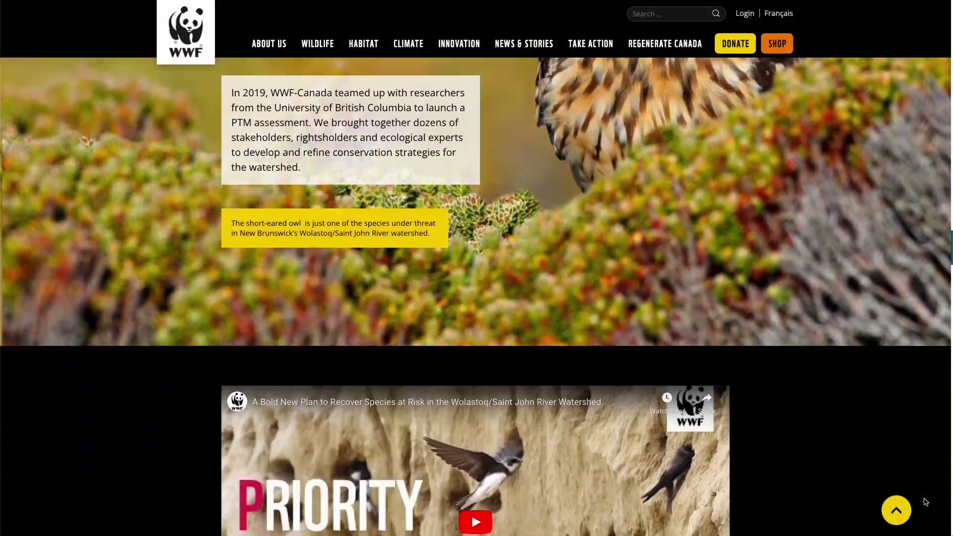
scroll(925, 502, up, 7)
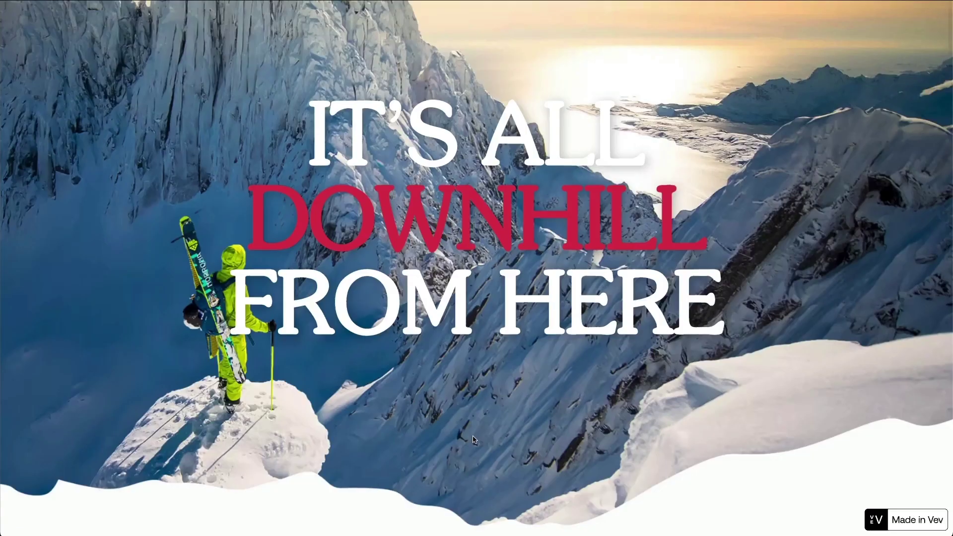
scroll(473, 436, down, 10)
scroll(472, 436, down, 10)
scroll(473, 436, down, 10)
scroll(472, 436, down, 10)
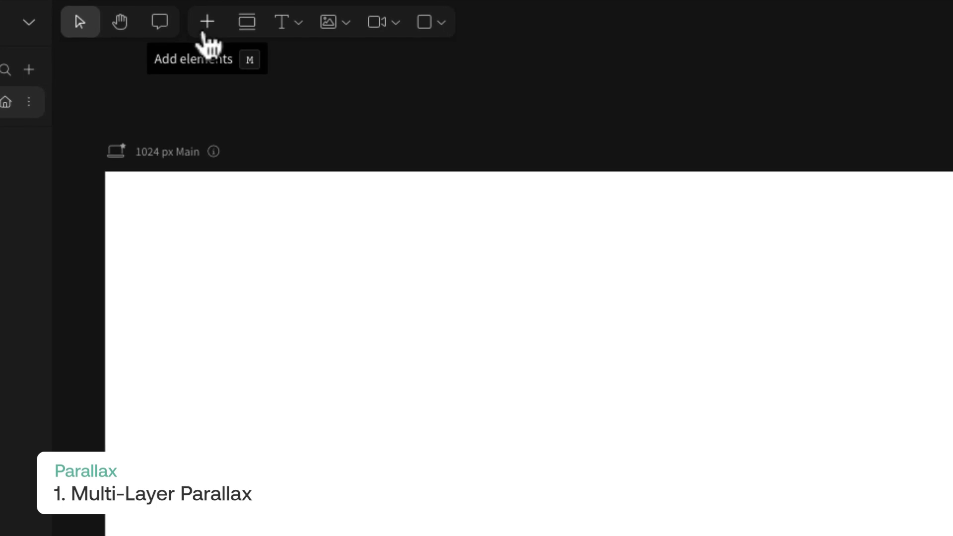
Search elements for 'multi' and add Multi-Layer Parallax with the snowy mountain skier image
click(237, 11)
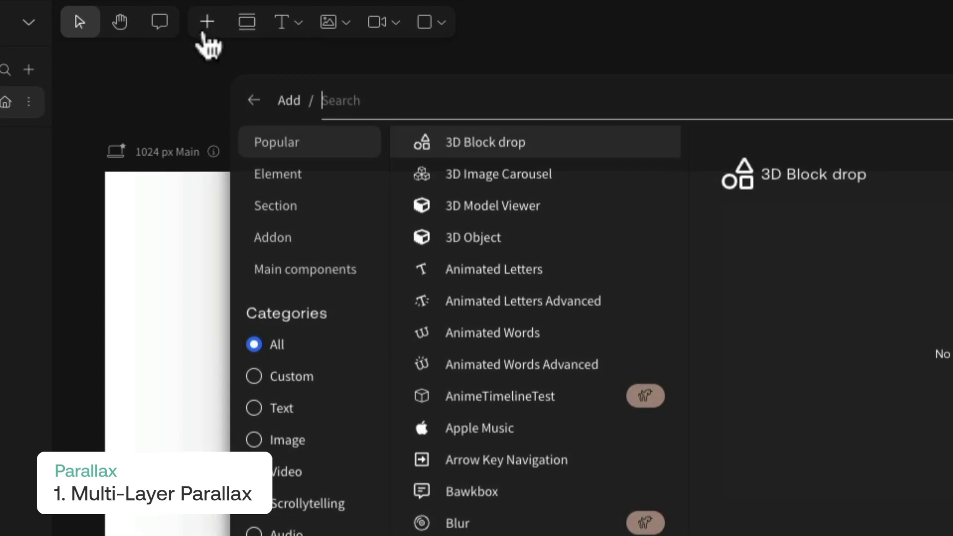
text(multi)
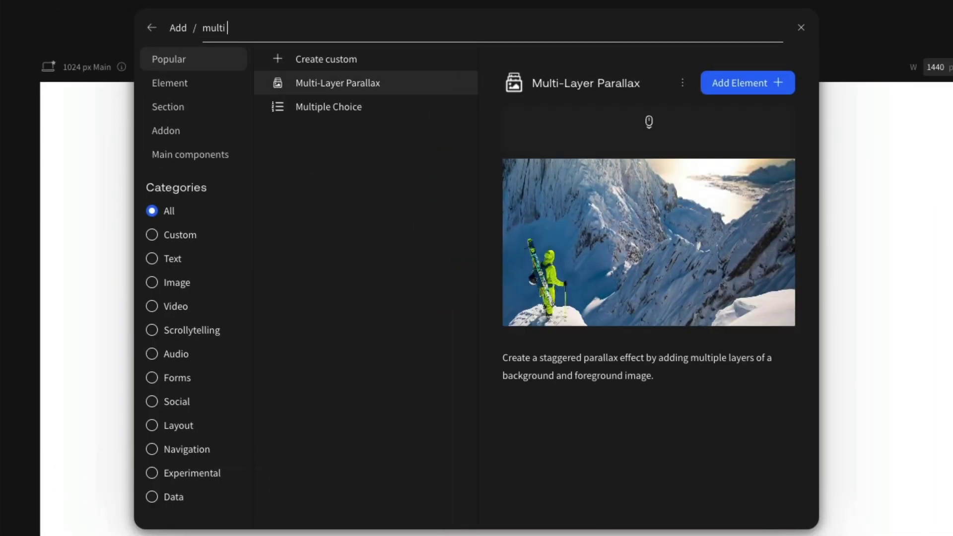
double_click(343, 91)
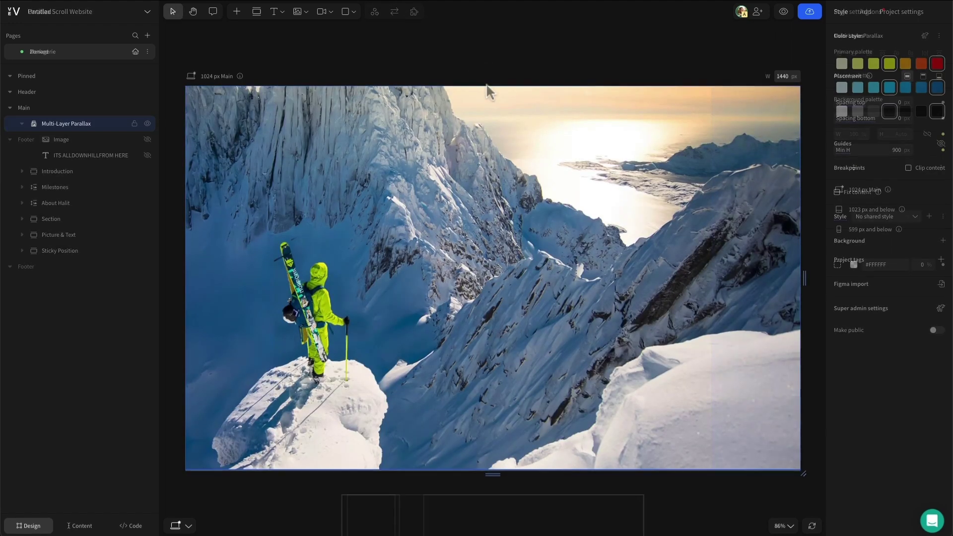
double_click(650, 178)
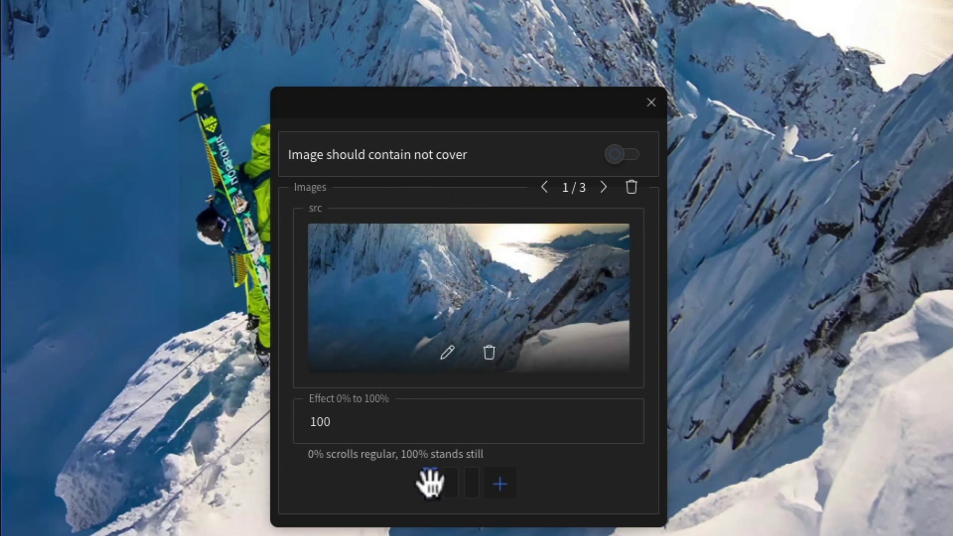
click(451, 482)
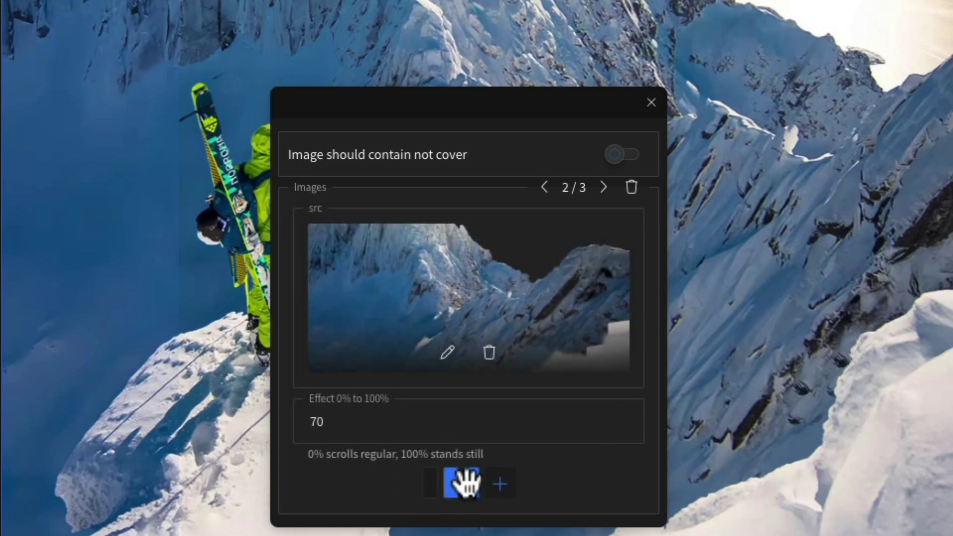
click(464, 481)
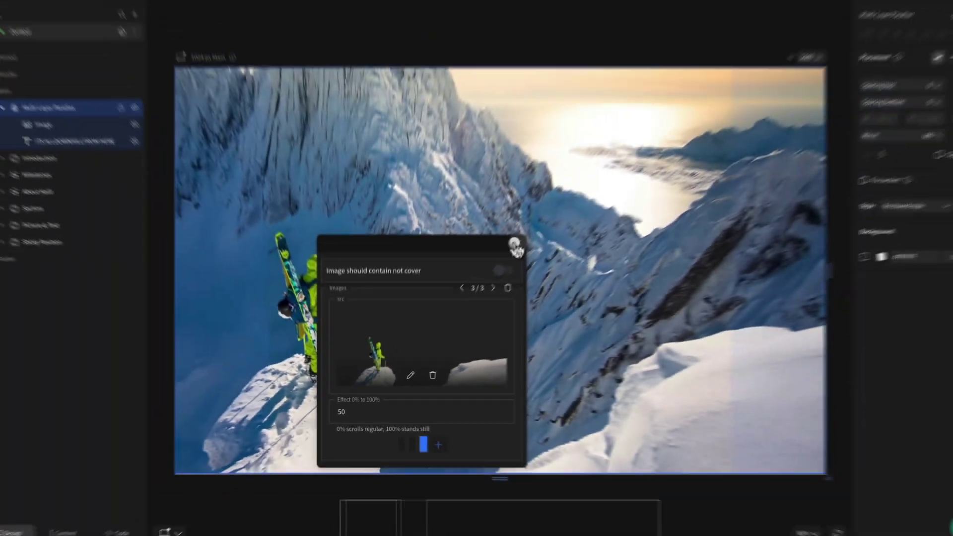
click(650, 103)
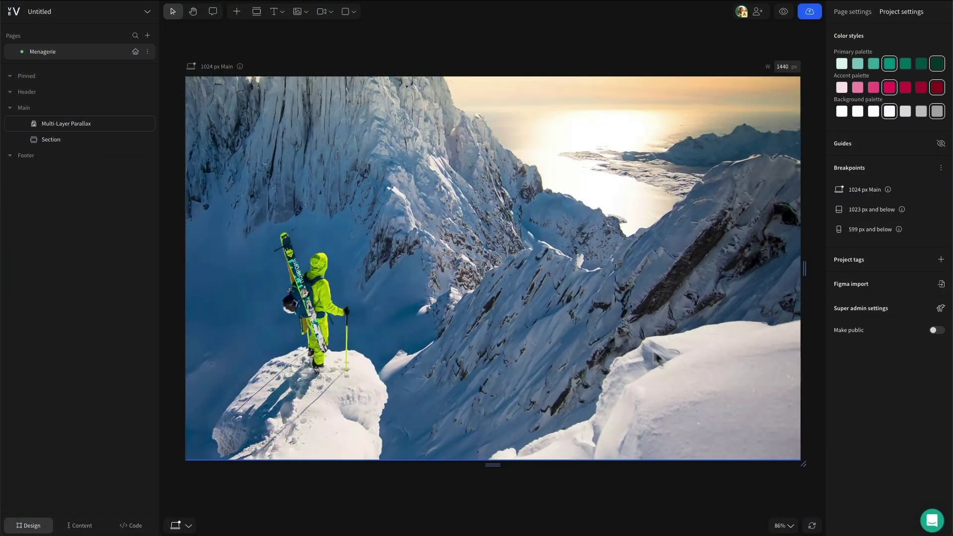
Compare the parallax layers' effect values: sky 100, mountain ridges 70, skier 50
double_click(558, 303)
drag(496, 291, 535, 169)
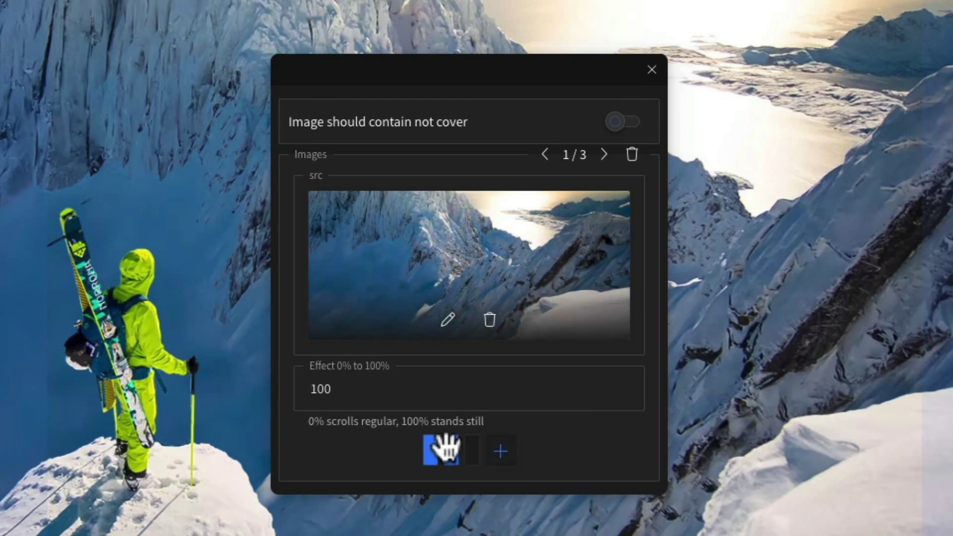
click(450, 448)
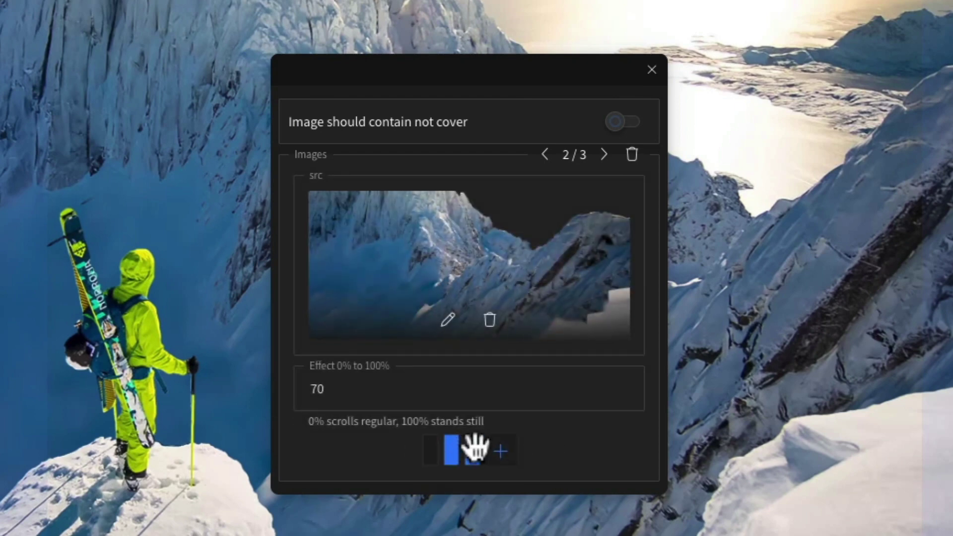
click(474, 448)
click(431, 450)
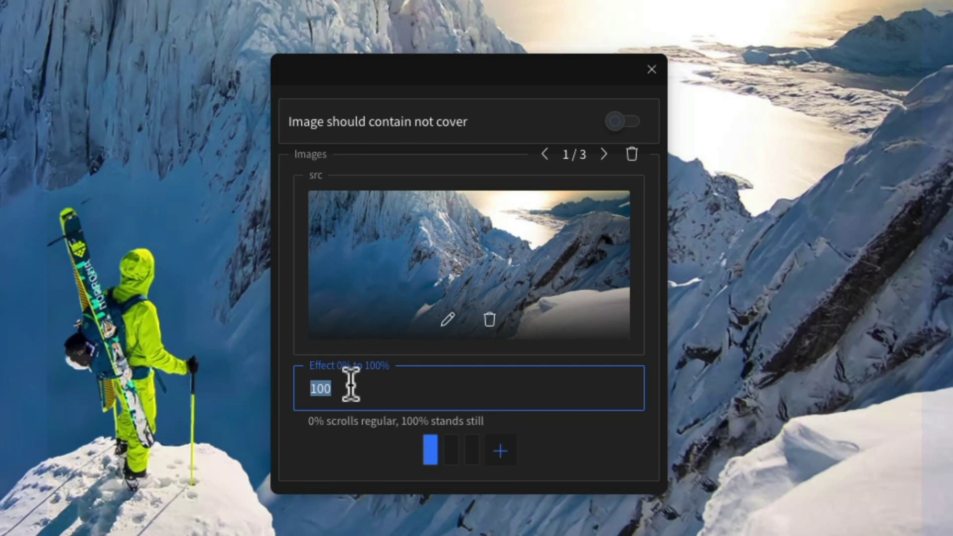
click(350, 443)
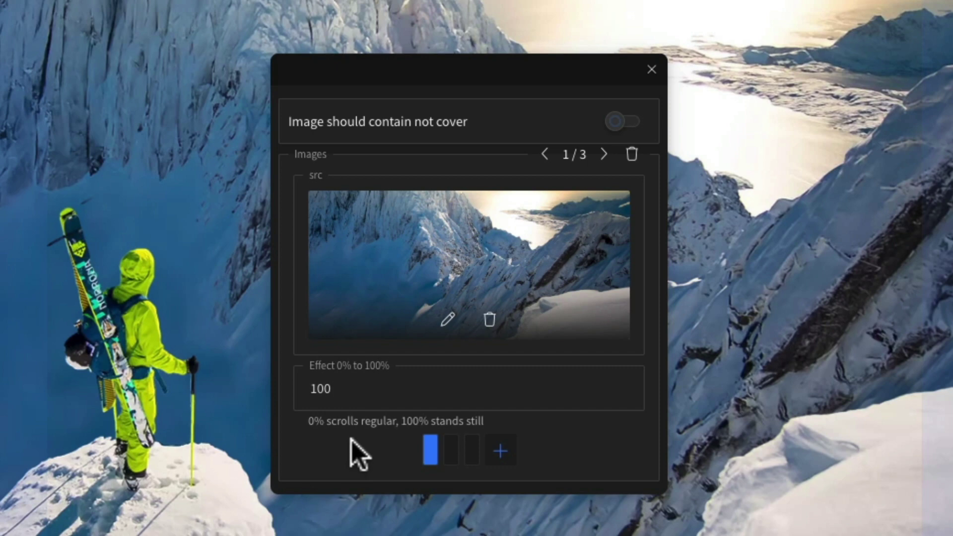
click(469, 447)
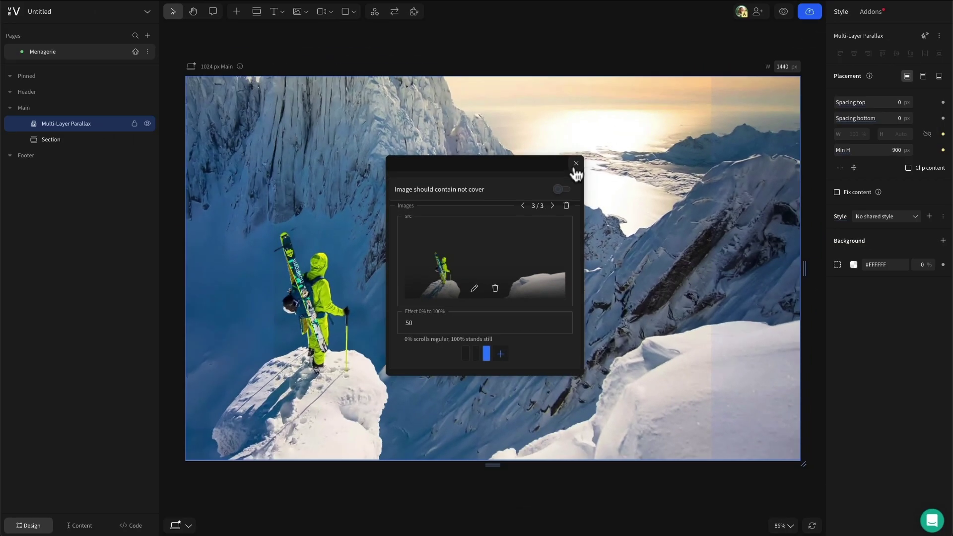
click(576, 164)
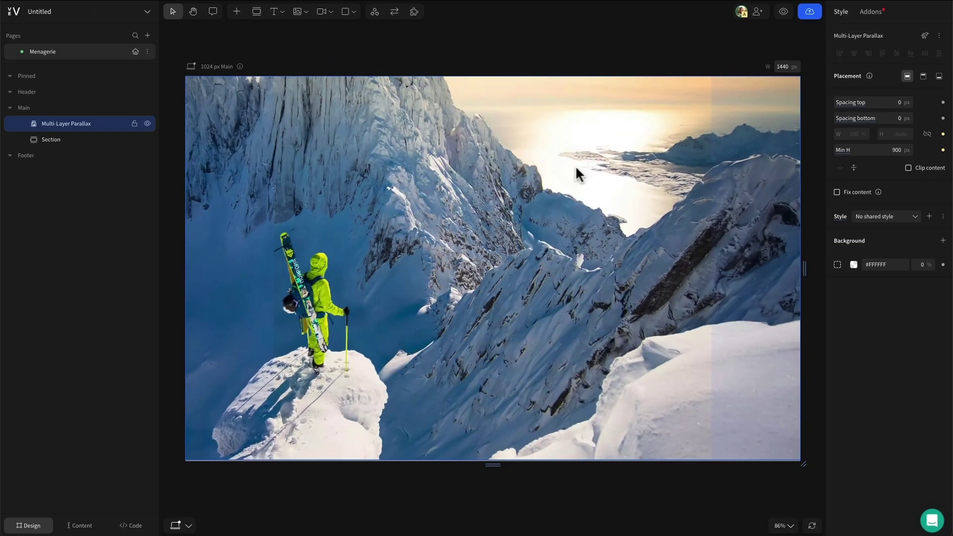
Preview the page, scrolling down and back up to watch the mountain parallax
click(782, 12)
scroll(694, 297, down, 5)
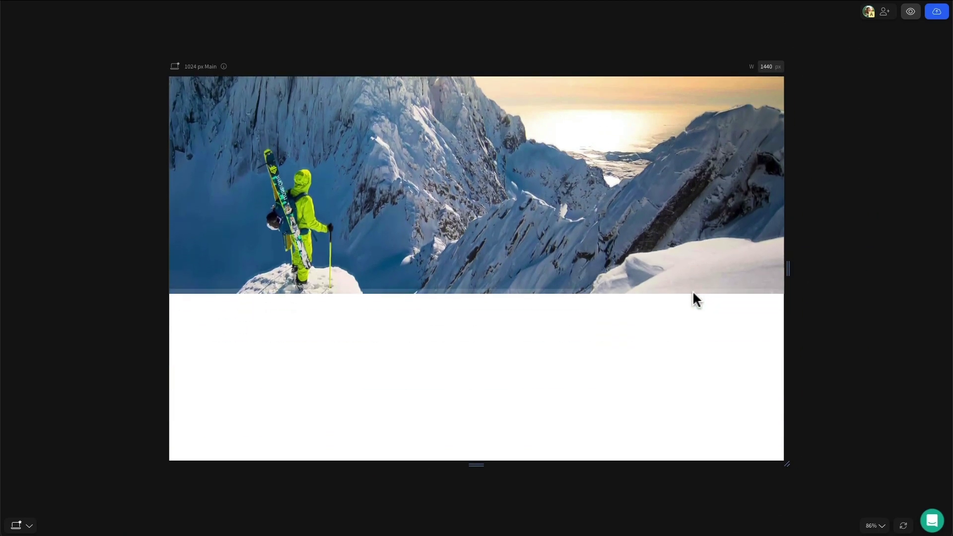
scroll(694, 298, up, 5)
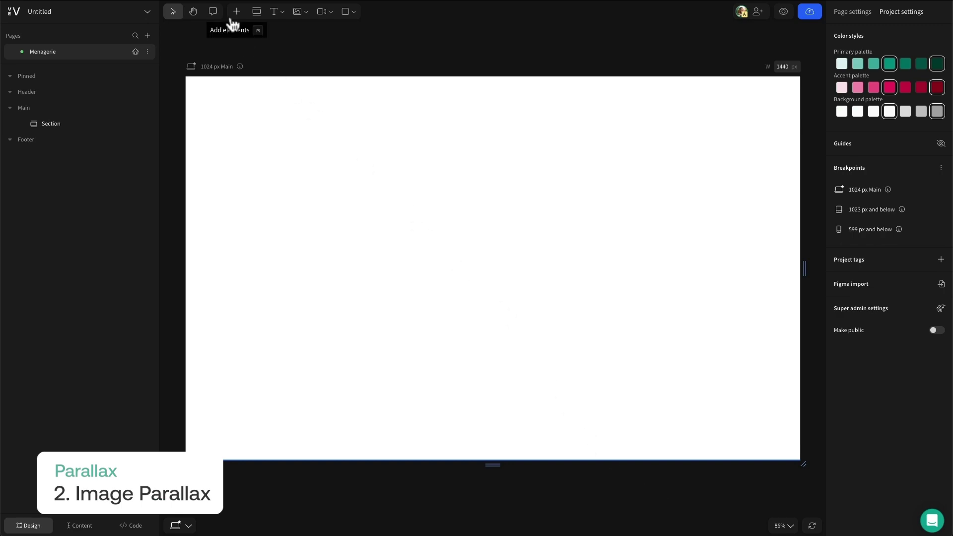
Add an Image Parallax section at the top of the page
click(233, 15)
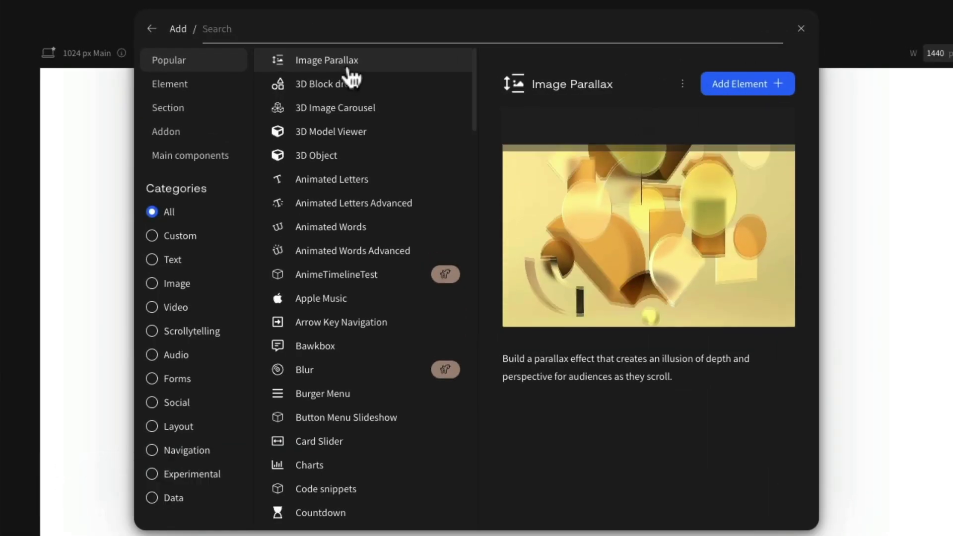
key(Escape)
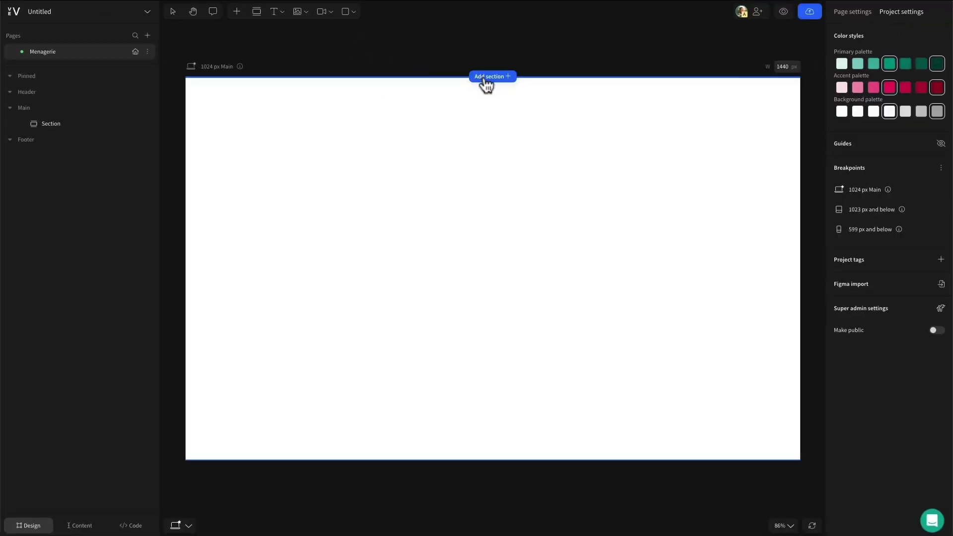
click(486, 81)
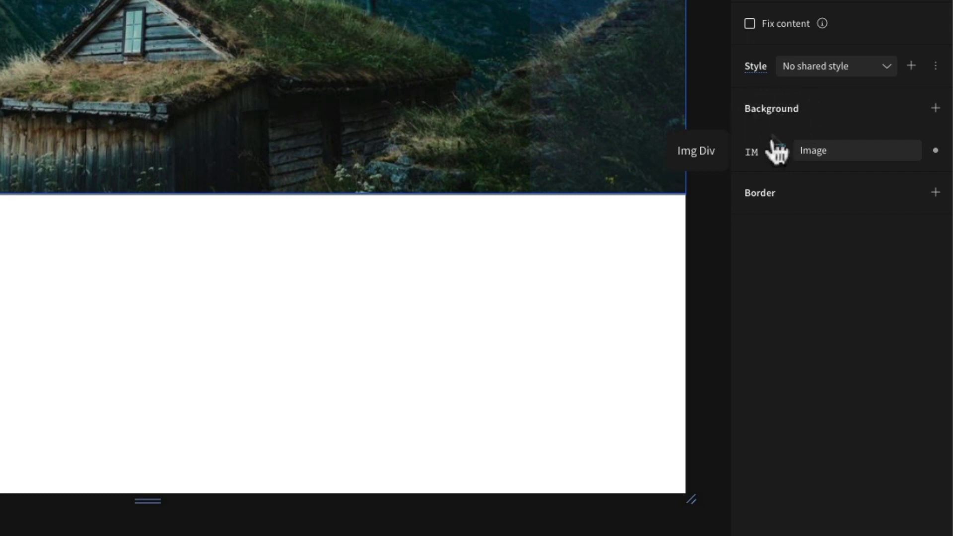
Replace the parallax background with the aerial snowy forest photo from Project Images
click(755, 150)
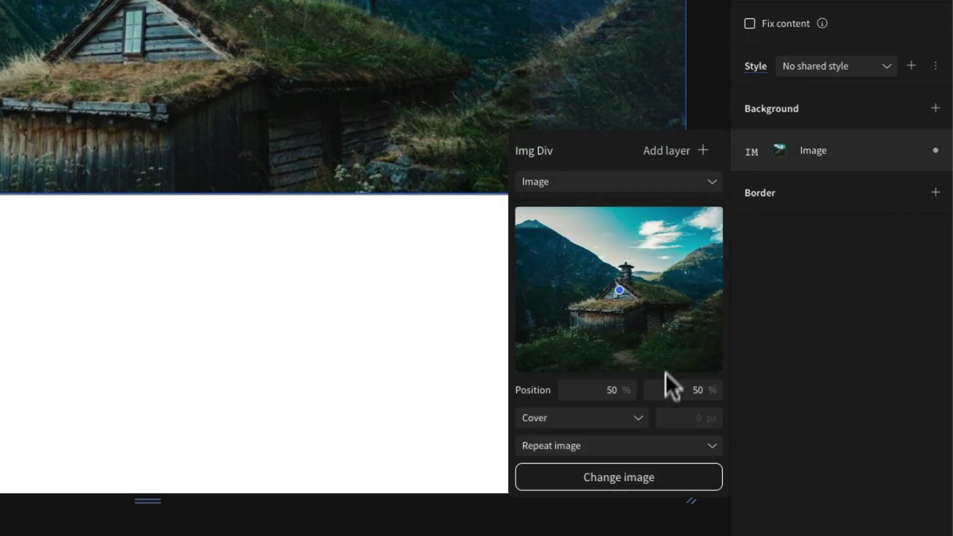
click(673, 488)
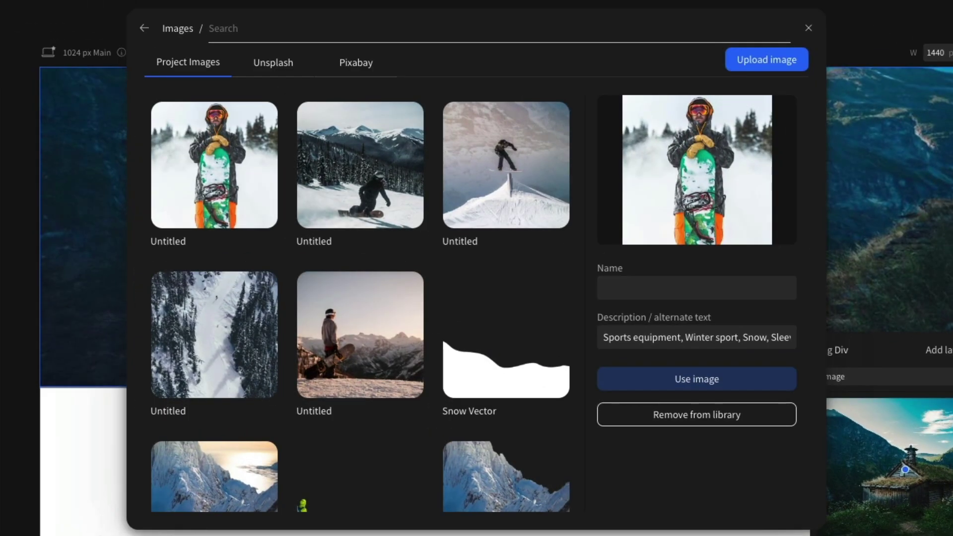
scroll(405, 333, down, 2)
scroll(405, 333, up, 2)
click(269, 73)
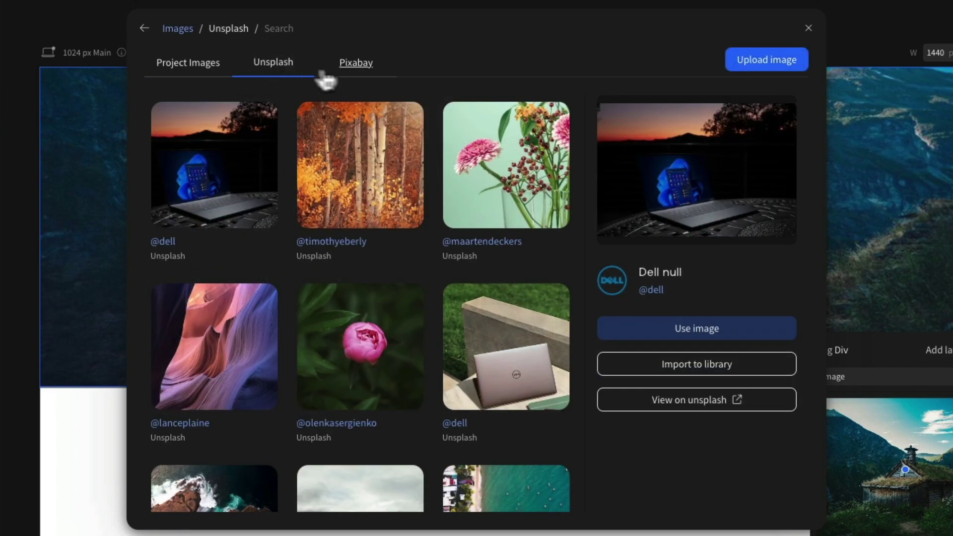
click(220, 77)
click(255, 315)
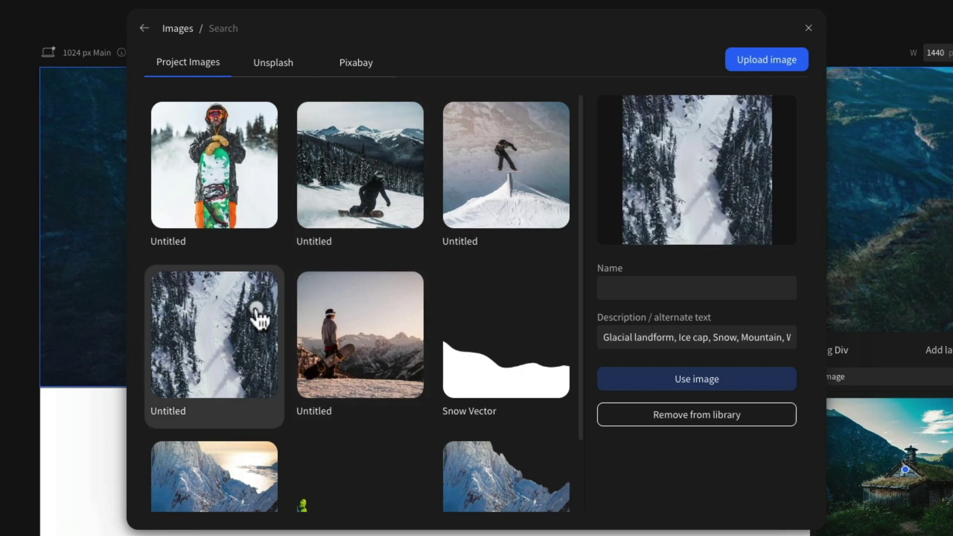
click(680, 379)
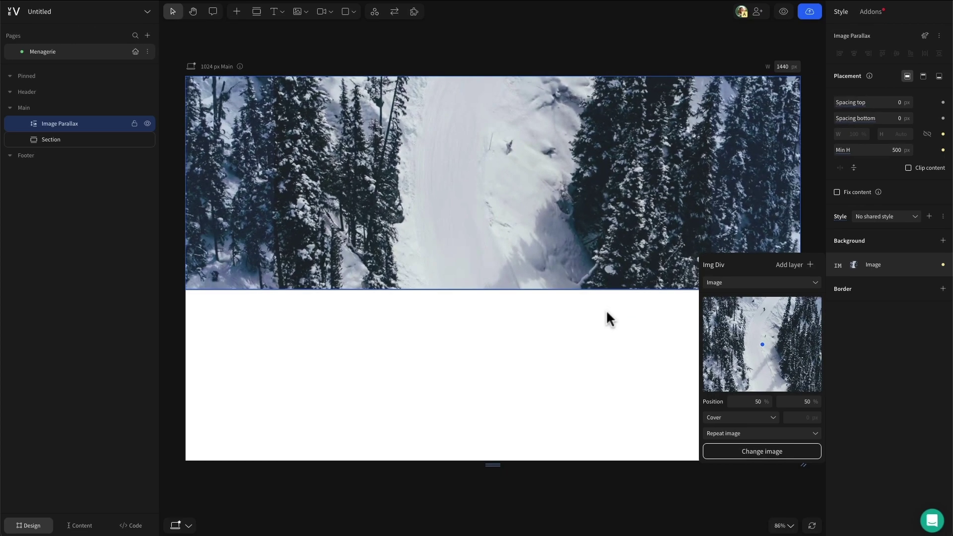
Raise the Image Parallax percentage scroll from 40 to 60
scroll(621, 303, up, 1)
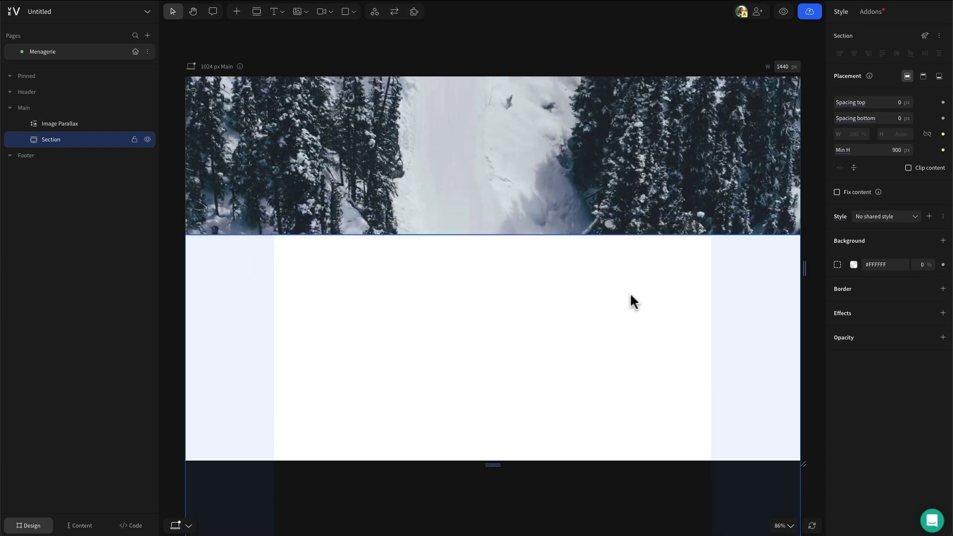
scroll(631, 294, down, 1)
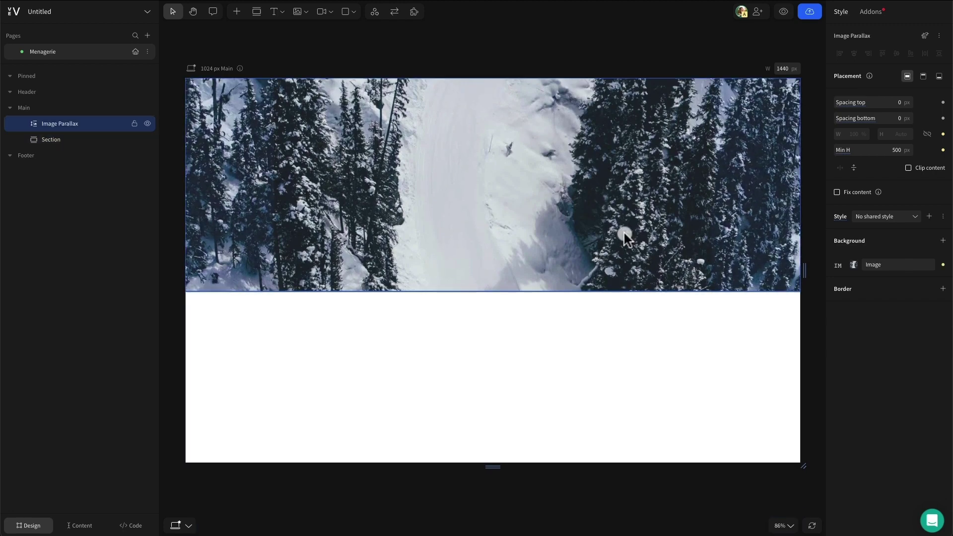
double_click(625, 233)
click(391, 259)
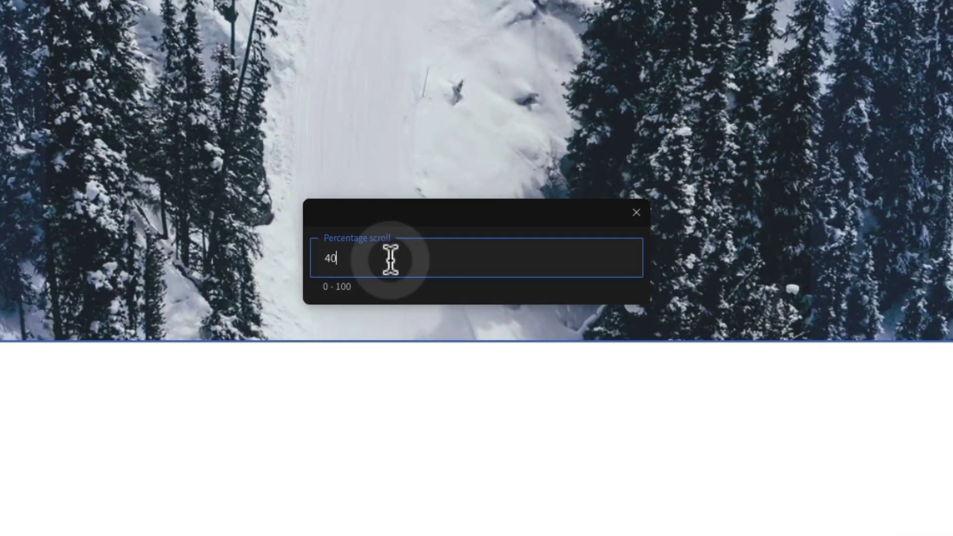
text(60)
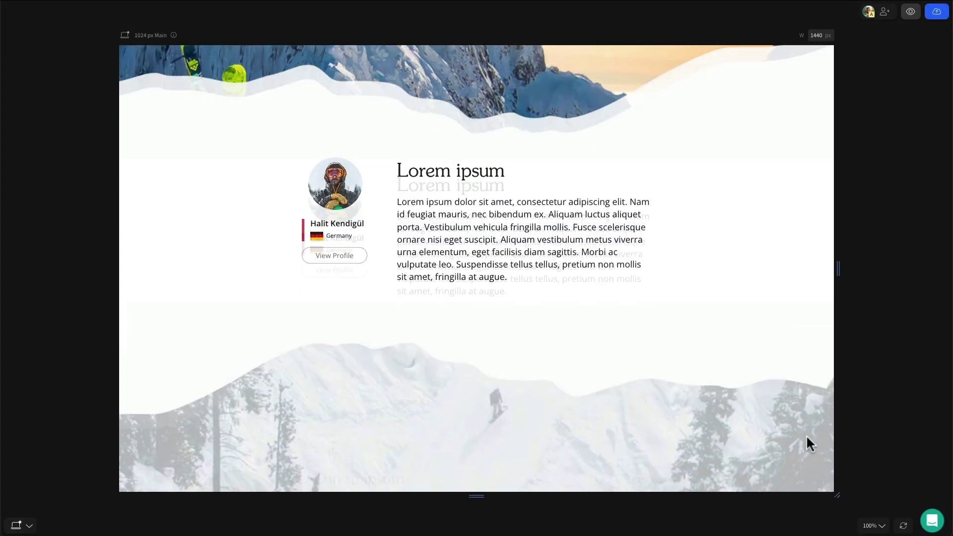
Scroll through the finished parallax page with snowboarder photos
scroll(806, 435, down, 10)
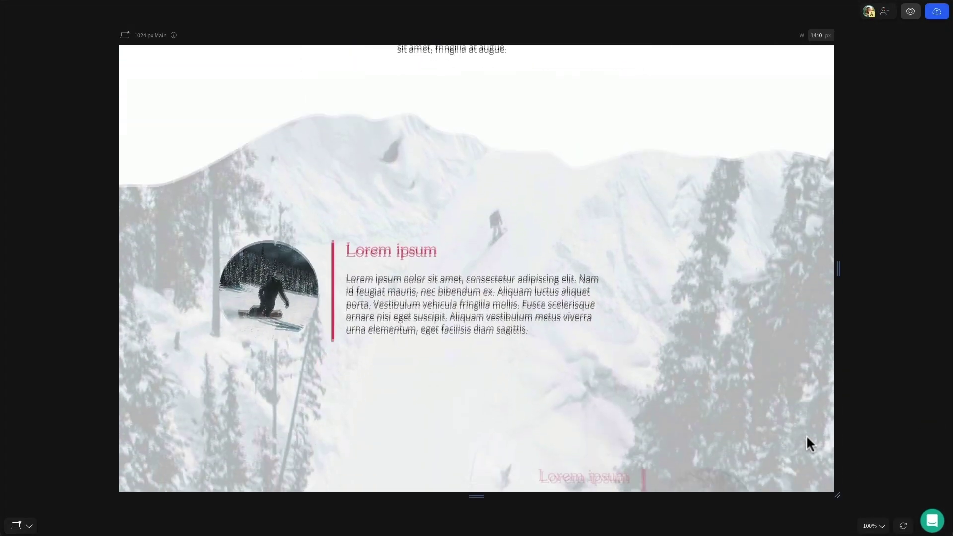
scroll(807, 435, down, 2)
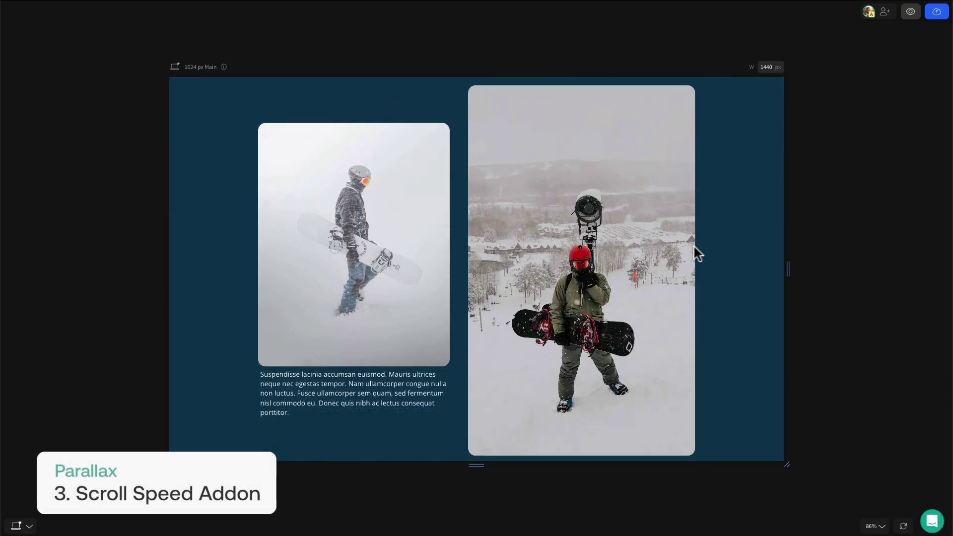
scroll(694, 247, down, 5)
Apply the Scroll Speed addon to the left snowboarder card and edit its scroll speed percentage
scroll(694, 246, up, 5)
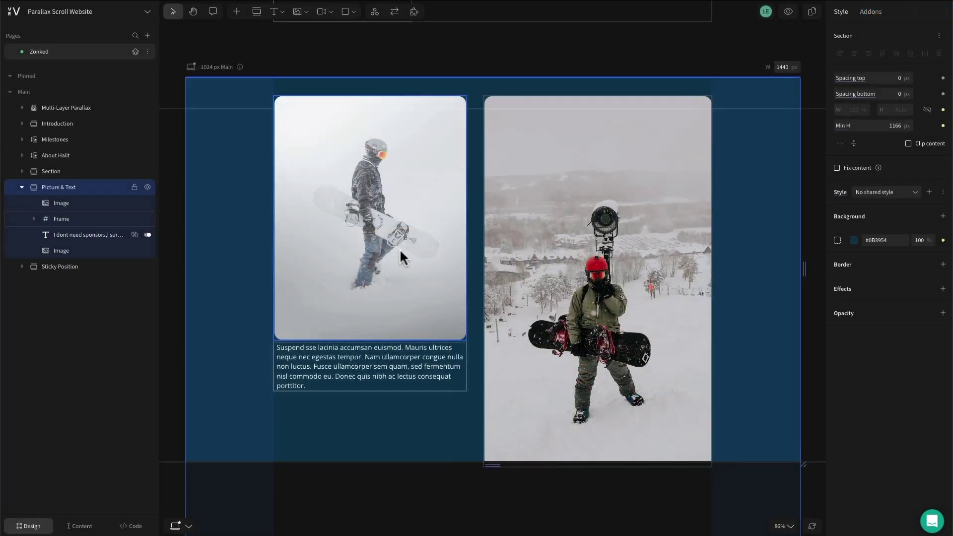
click(400, 249)
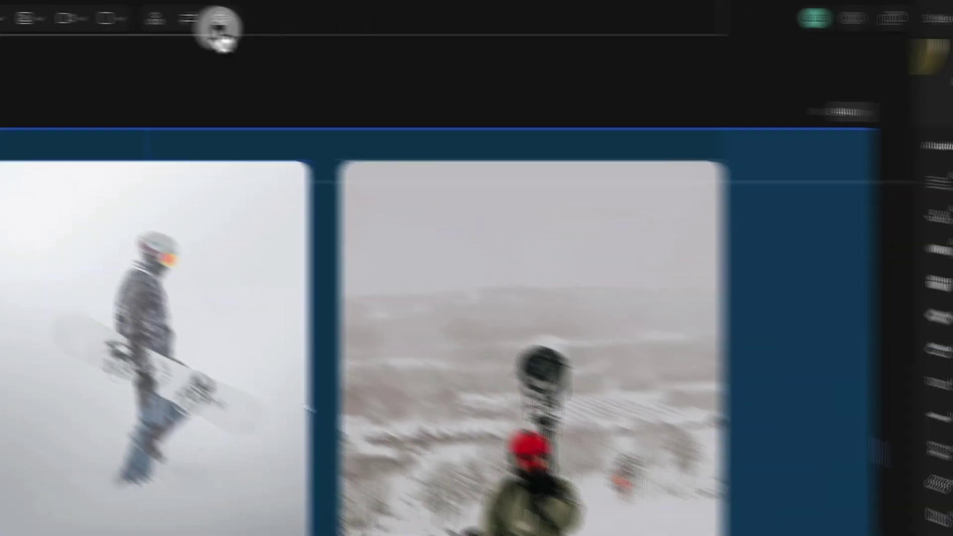
click(351, 22)
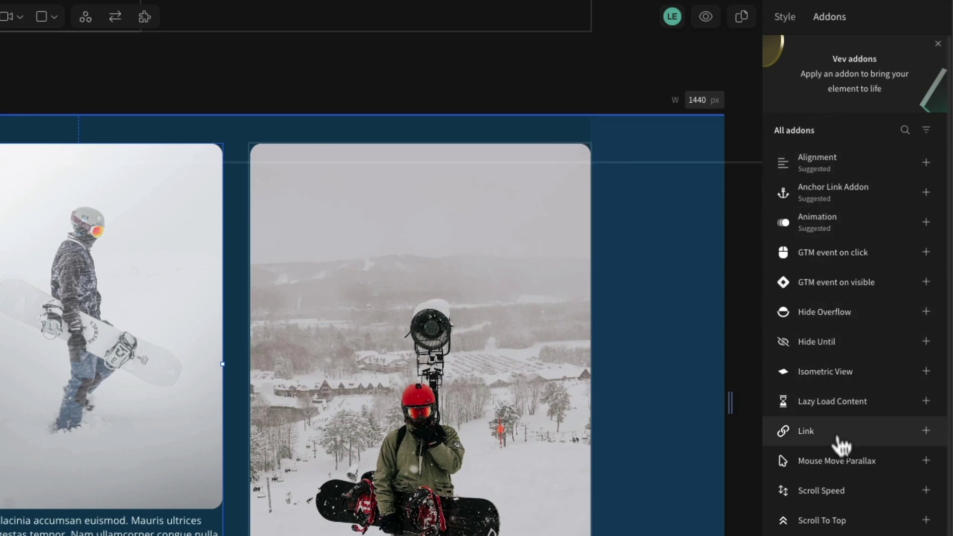
click(861, 499)
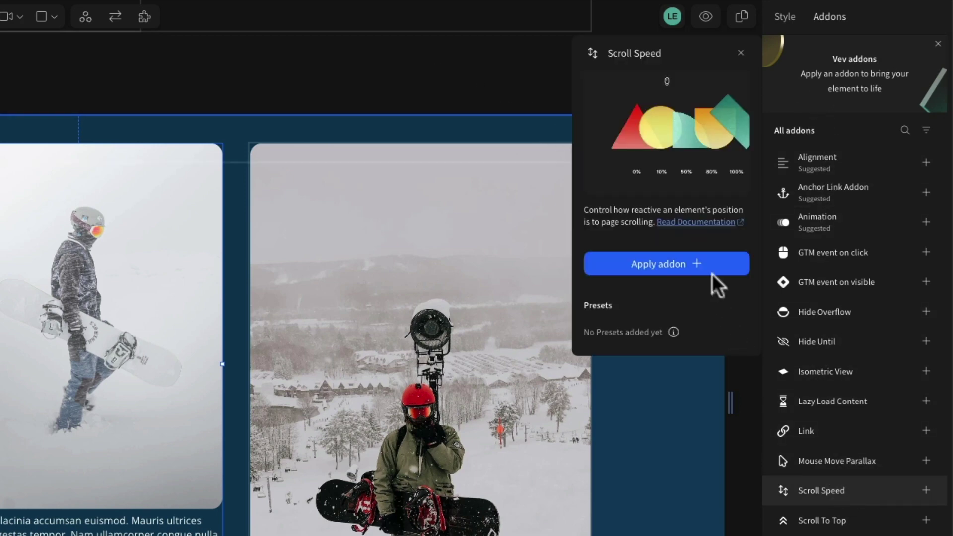
click(700, 268)
drag(538, 74, 260, 260)
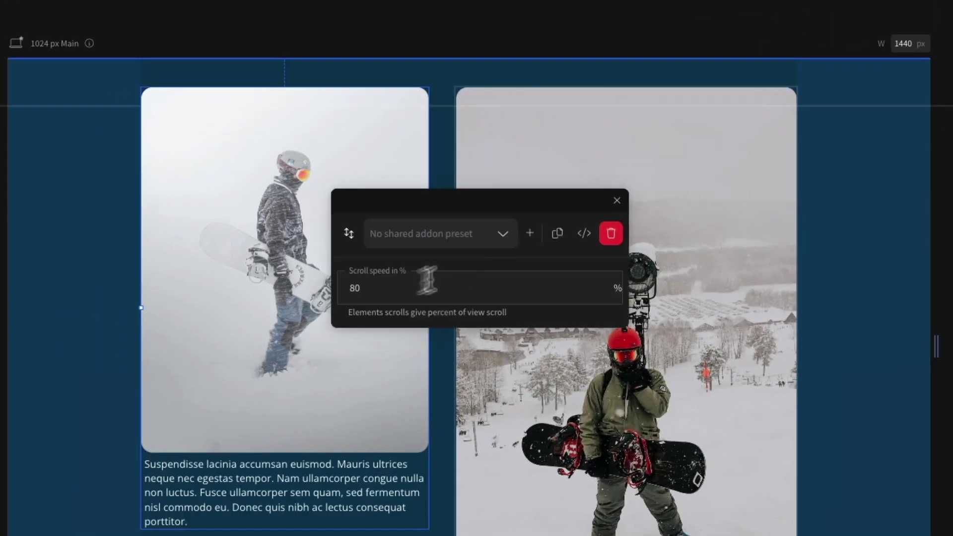
click(378, 293)
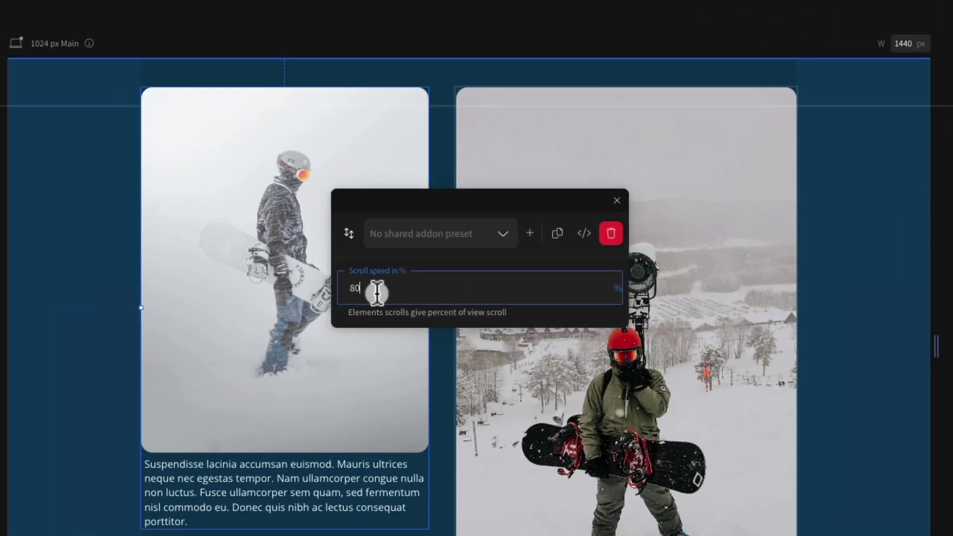